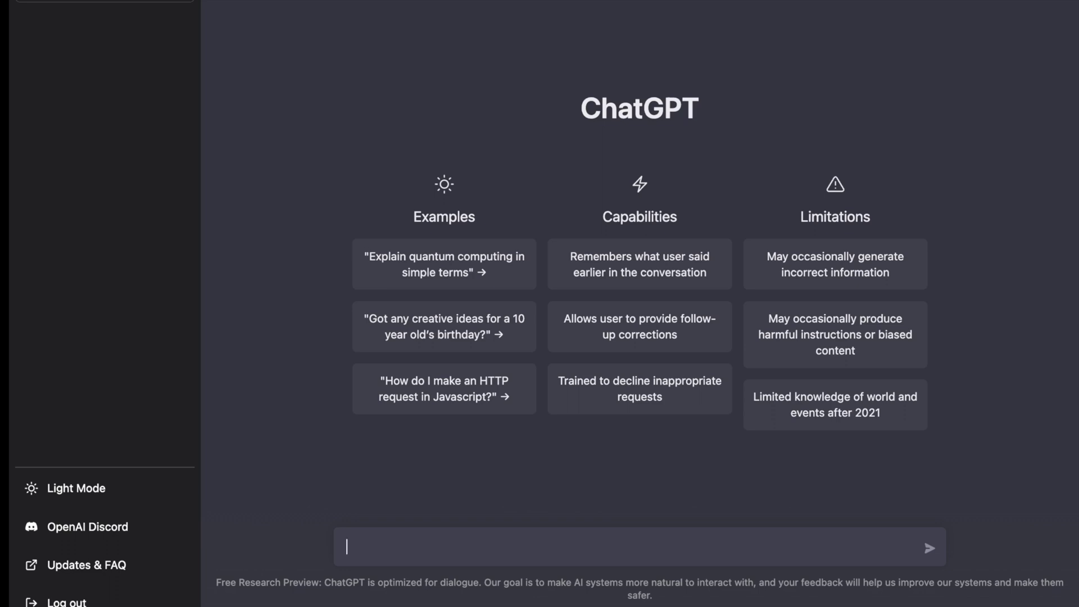
Step: Ask ChatGPT 'Generate a few business ideas for the hospitality industry', fixing a typo before sending
{"action": "type", "text": "Generate a few biu"}
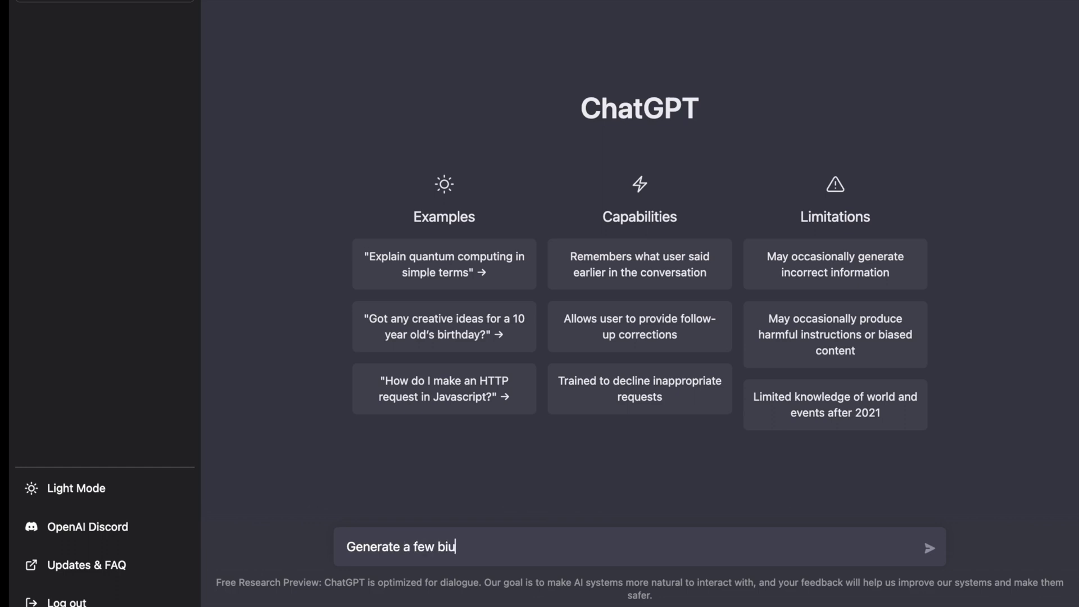
{"action": "key", "text": "BackSpace"}
{"action": "key", "text": "BackSpace"}
{"action": "type", "text": "usiness ideas for the "}
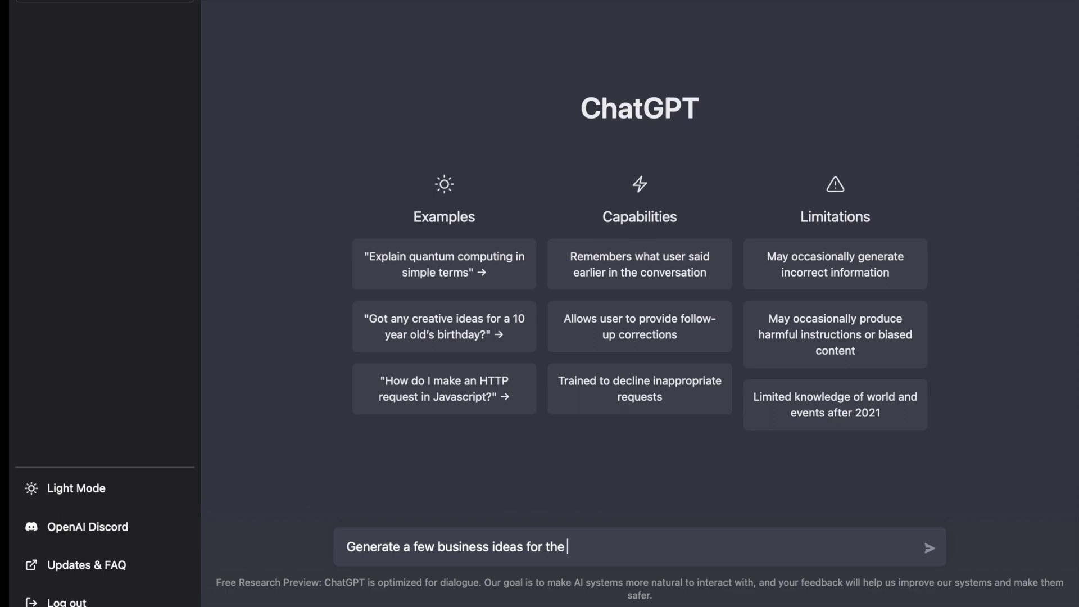
{"action": "type", "text": "hospitality industry"}
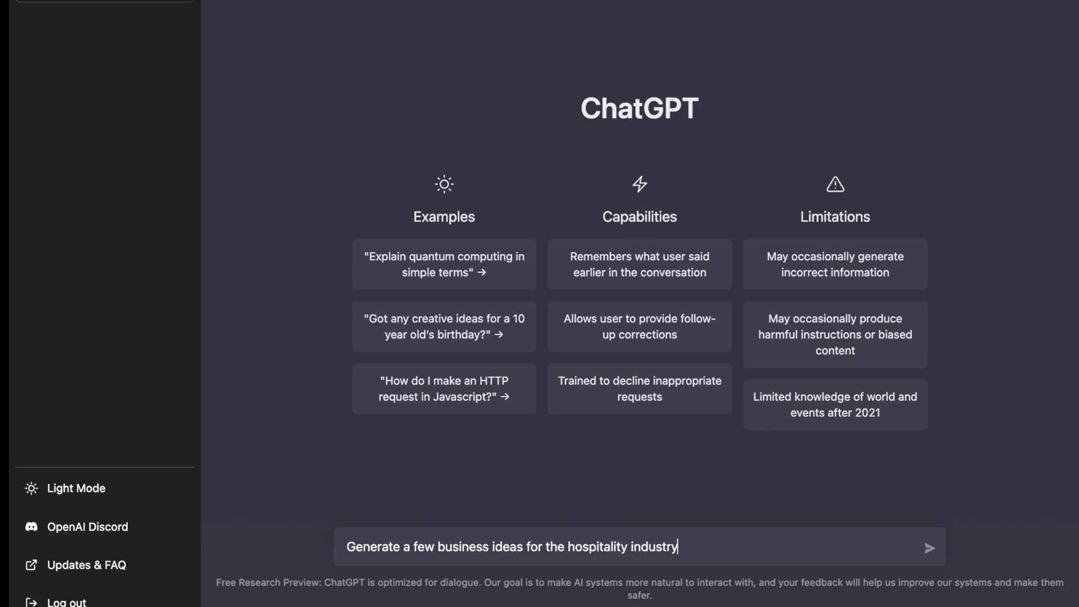
{"action": "key", "text": "Return"}
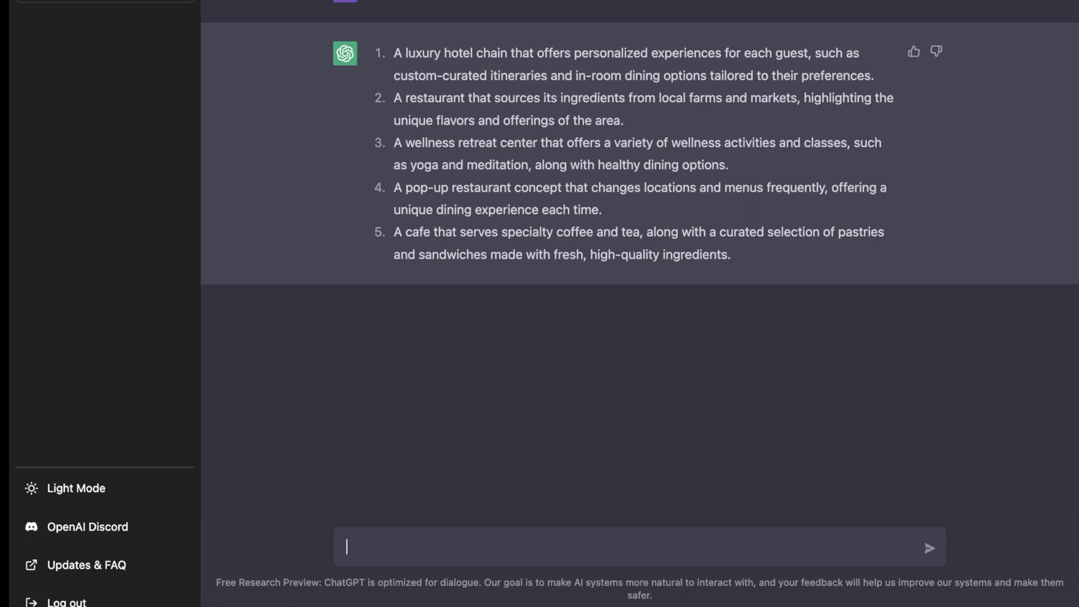
Step: Send the follow-up 'Shift these to more easily attainable concepts that could start small and grow'
{"action": "type", "text": "Shift these to more easily attainable concepts that"}
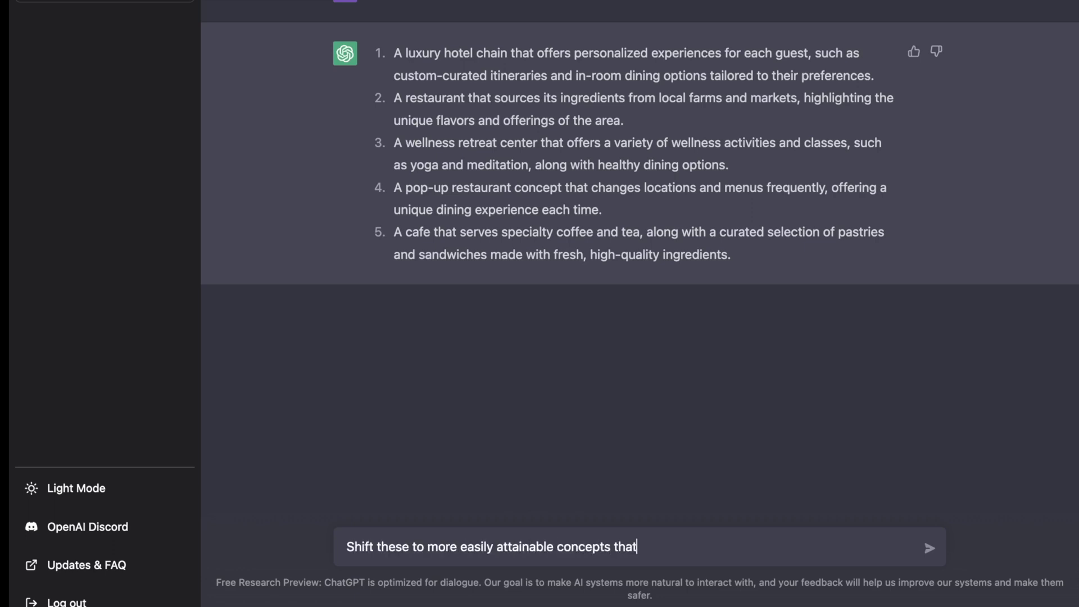
{"action": "type", "text": " could start small and grow"}
{"action": "key", "text": "Return"}
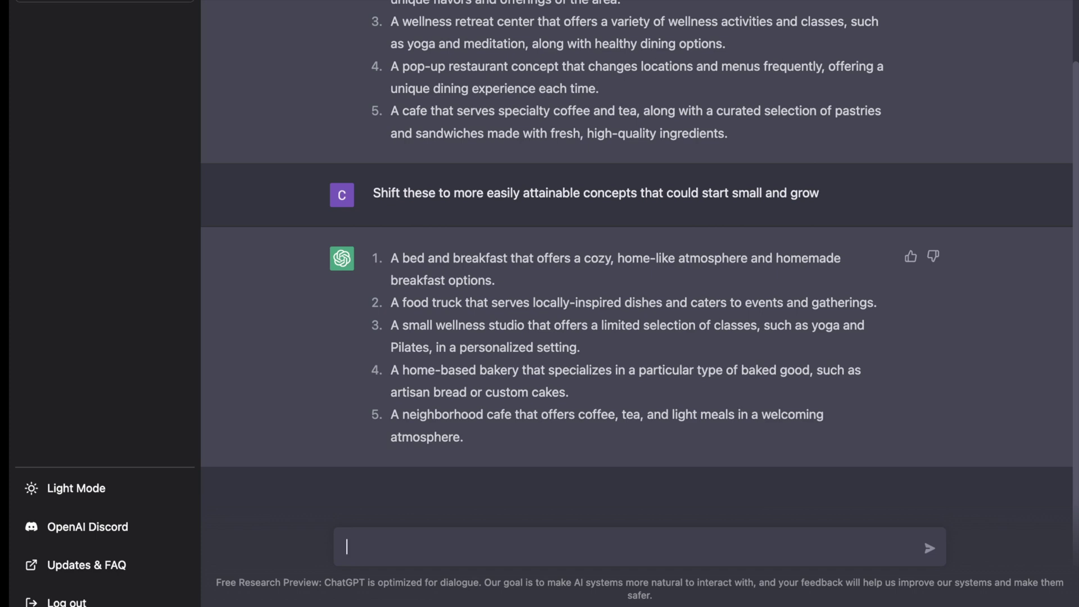
Step: Ask 'how about an idea for connecting service industry personnel to event coordinators?' and review the reply
{"action": "type", "text": "how about an idea for connecting service "}
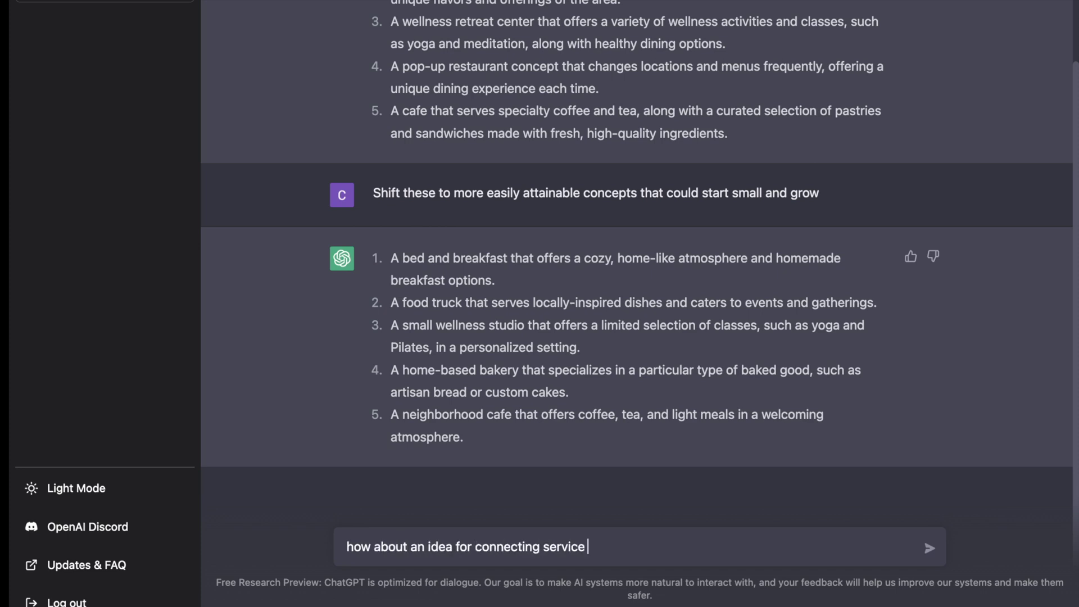
{"action": "type", "text": "industry personnel to event coordin"}
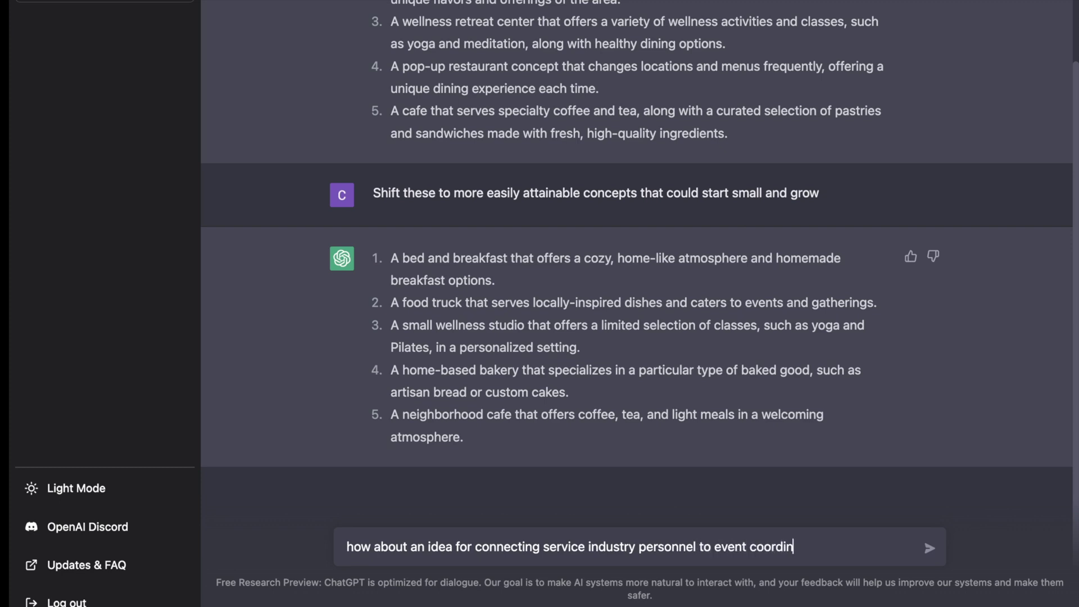
{"action": "type", "text": "ators?"}
{"action": "key", "text": "Return"}
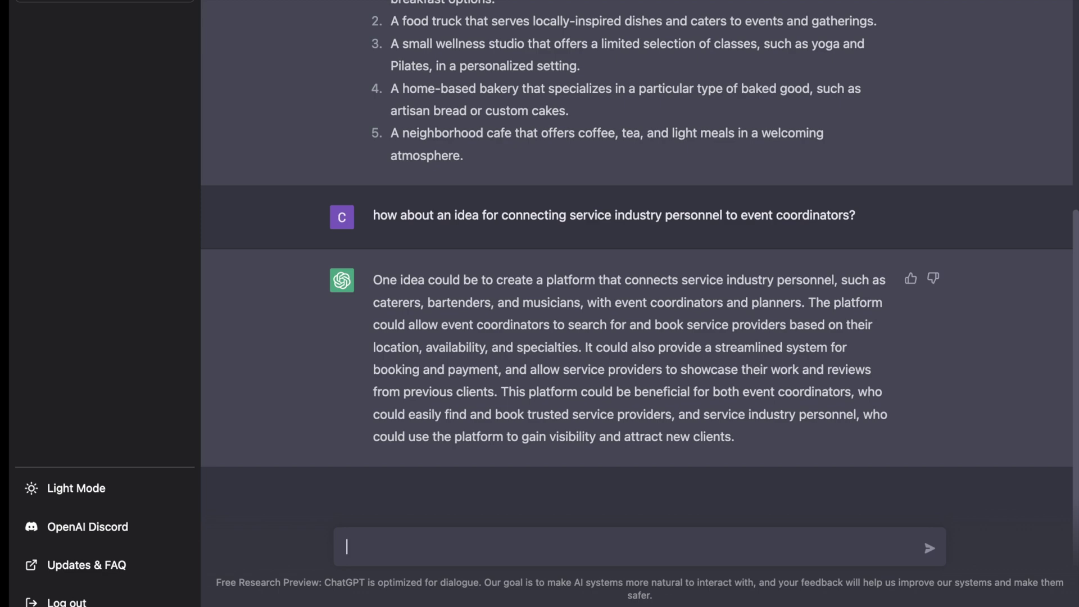
{"action": "scroll", "coordinate": [636, 270], "scroll_direction": "up", "scroll_amount": 3}
Step: Review earlier answers, then draft the question about the application's key features, listed in bullet points
{"action": "scroll", "coordinate": [636, 270], "scroll_direction": "up", "scroll_amount": 3}
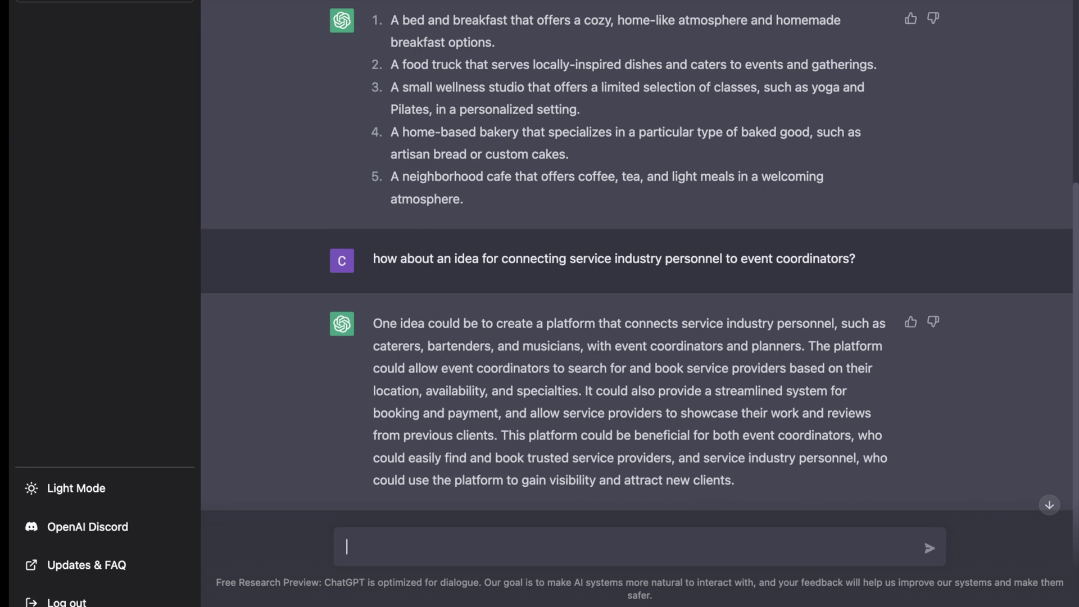
{"action": "scroll", "coordinate": [640, 254], "scroll_direction": "down", "scroll_amount": 2}
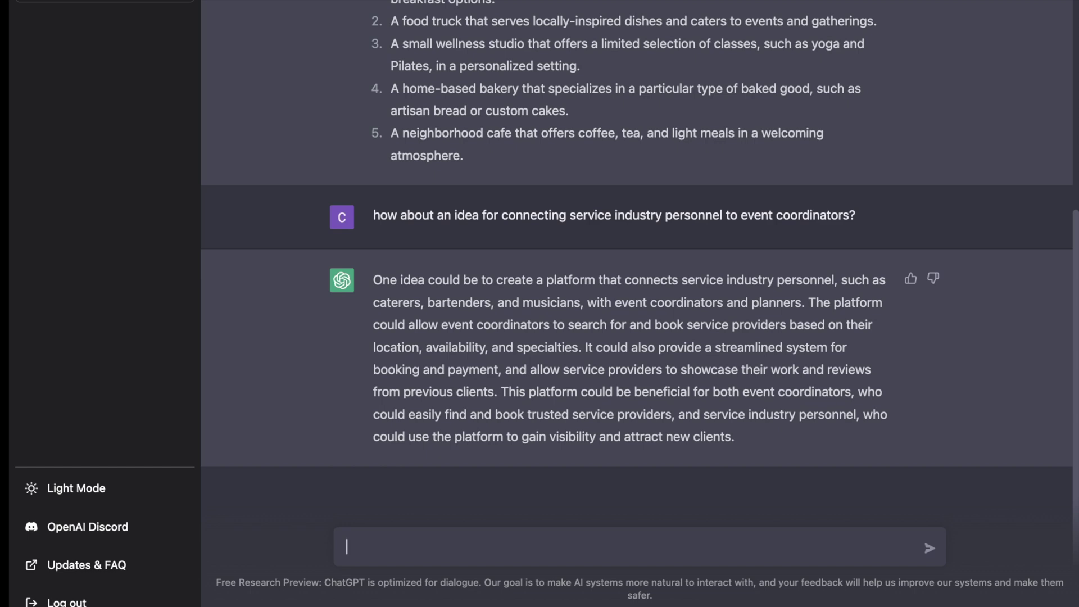
{"action": "type", "text": "What would some of the key features of this ap"}
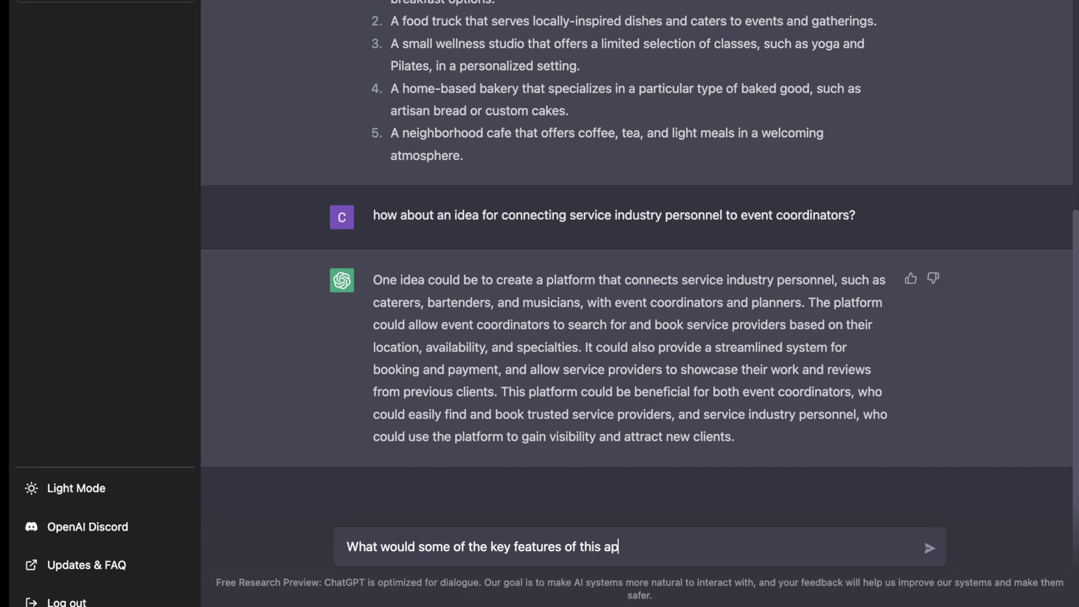
{"action": "type", "text": "plication be? listed out in bullet points"}
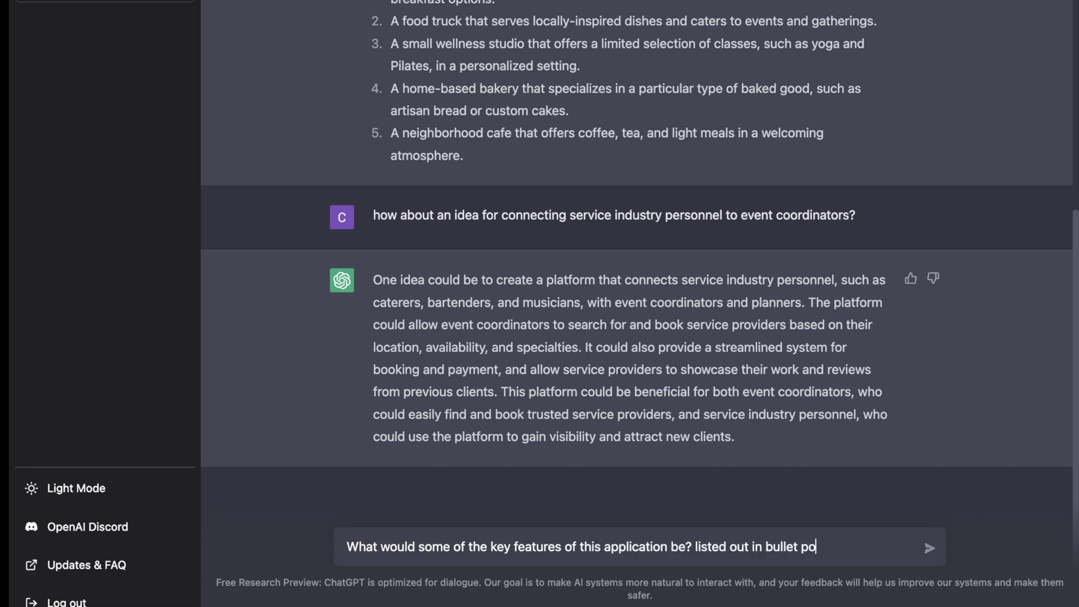
Step: Send the key-features question and begin the backend-technologies follow-up with 'What'
{"action": "key", "text": "Return"}
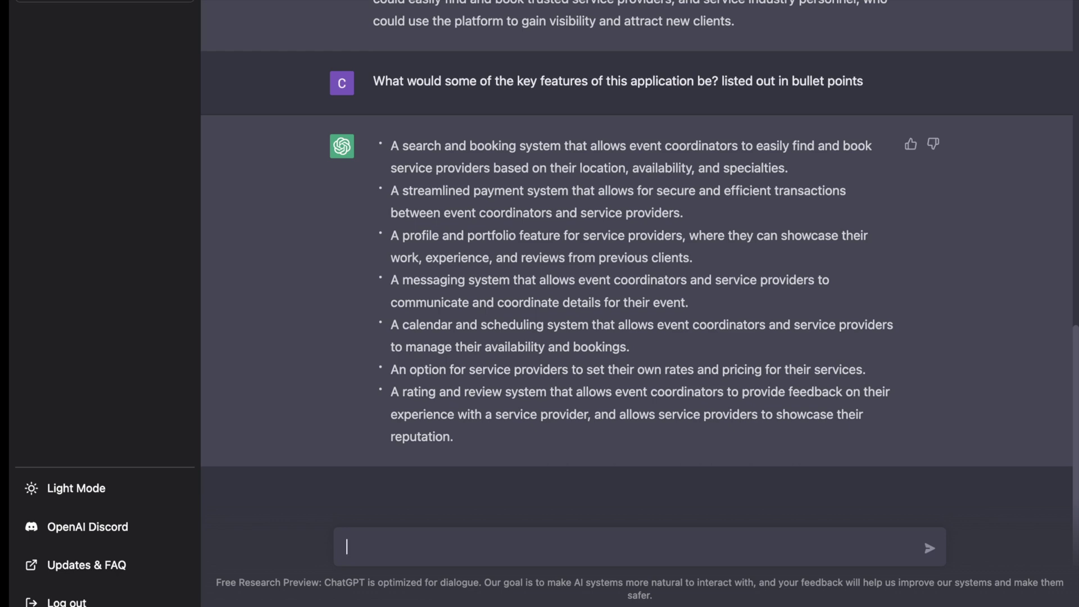
{"action": "type", "text": "What"}
Step: Ask which backend technologies are needed to build this service yourself
{"action": "type", "text": "backend technologies would I need to con"}
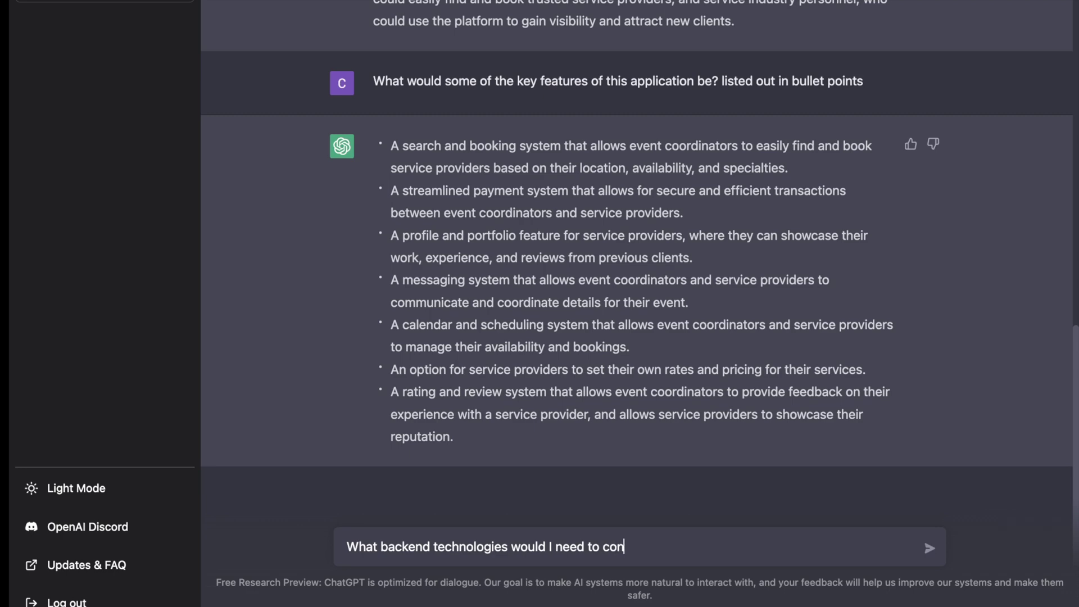
{"action": "type", "text": "sider if I wanted to build this service myself?"}
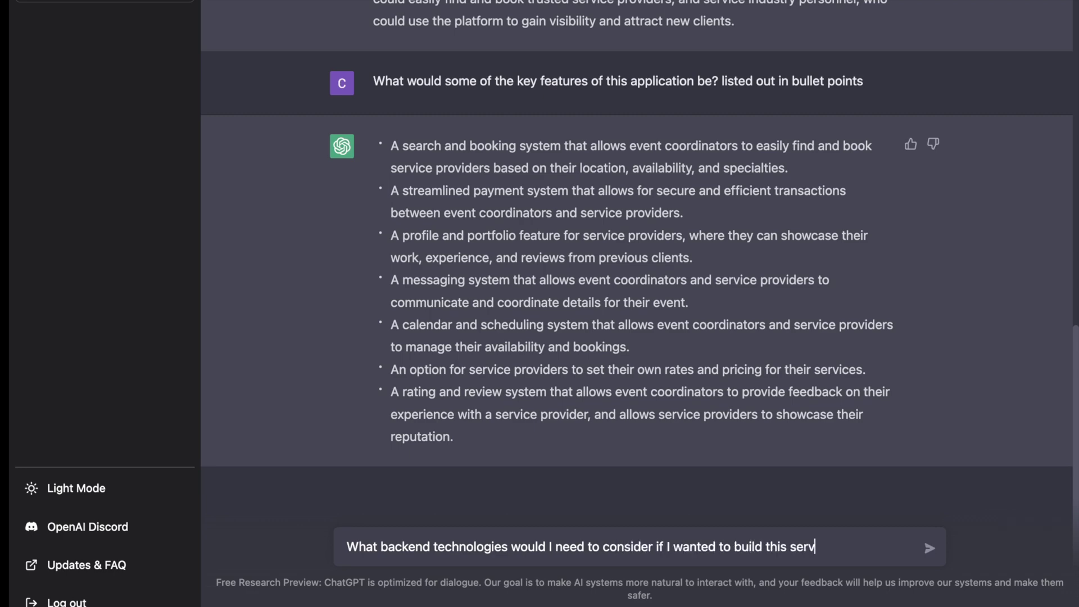
{"action": "key", "text": "Return"}
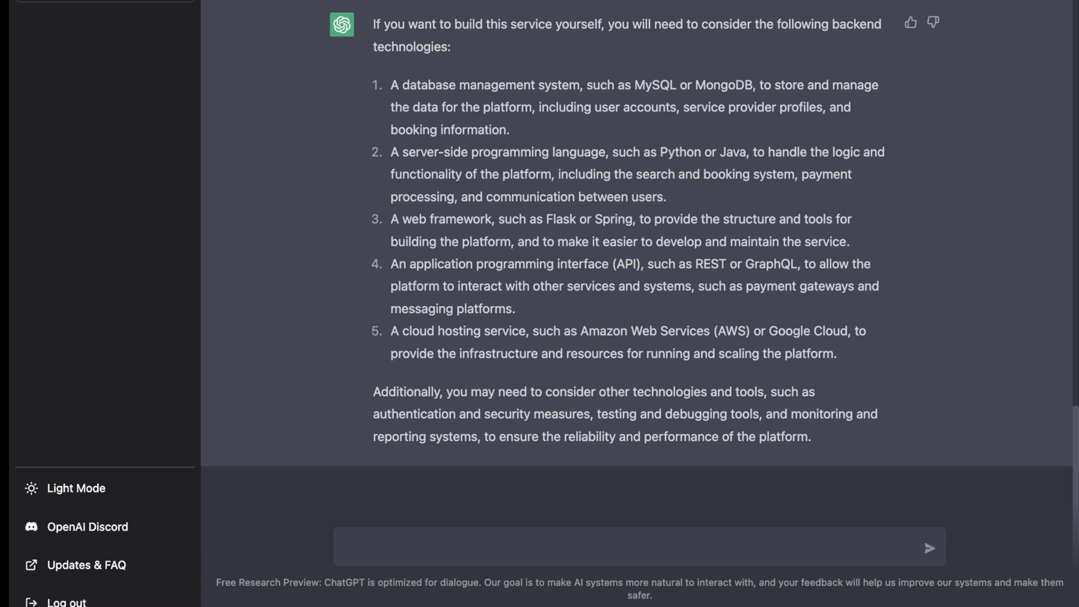
{"action": "type", "text": "Write a 400 word business plan focused on the va"}
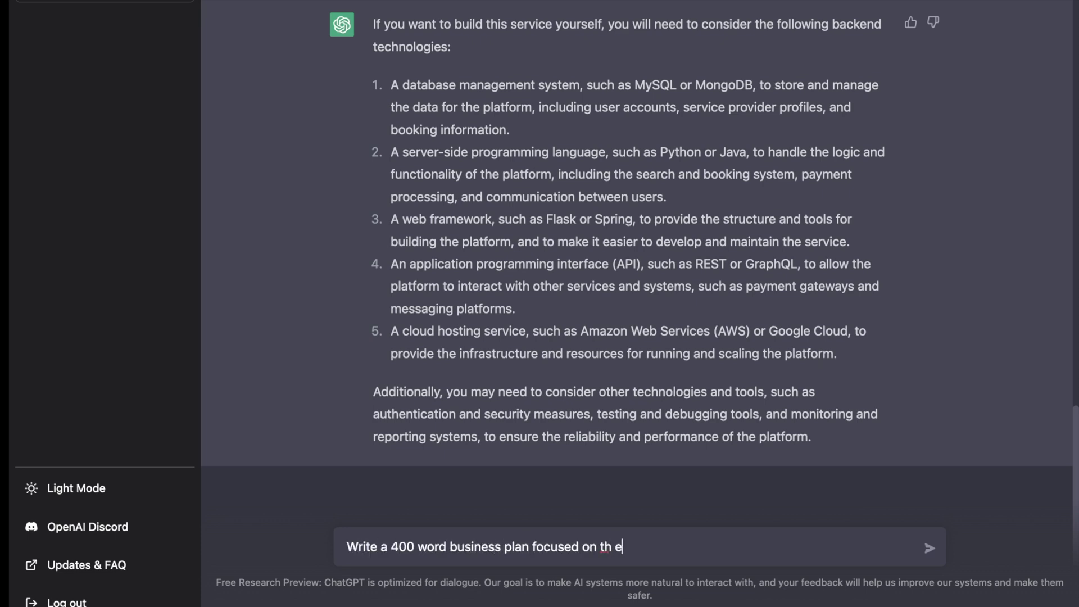
{"action": "type", "text": "lue to users of the plat"}
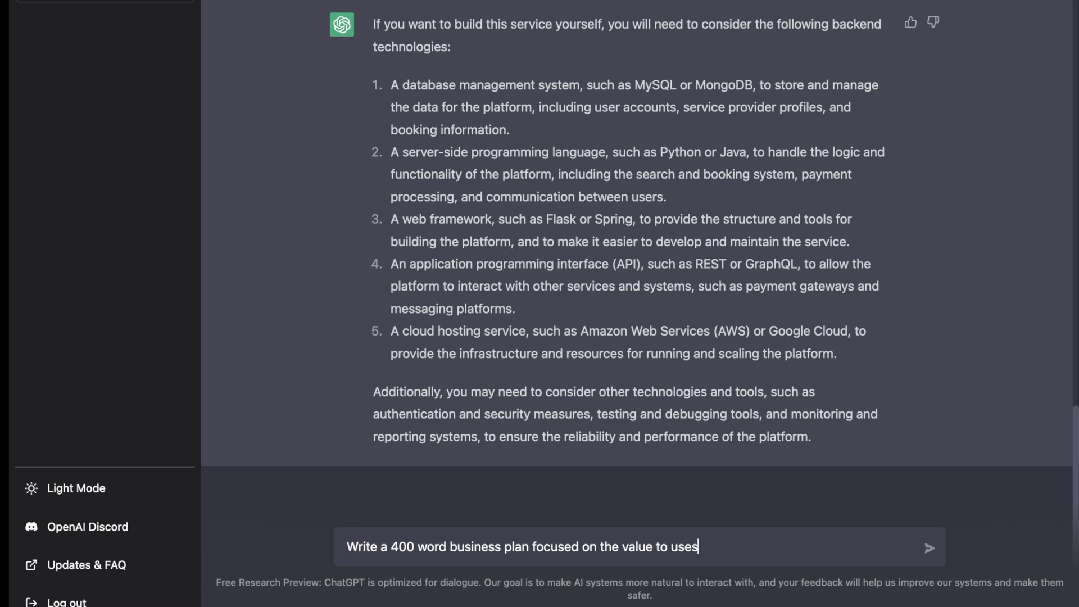
{"action": "type", "text": "form"}
Step: Send the 400-word XYZ Event Services business plan request and review the reply
{"action": "key", "text": "Return"}
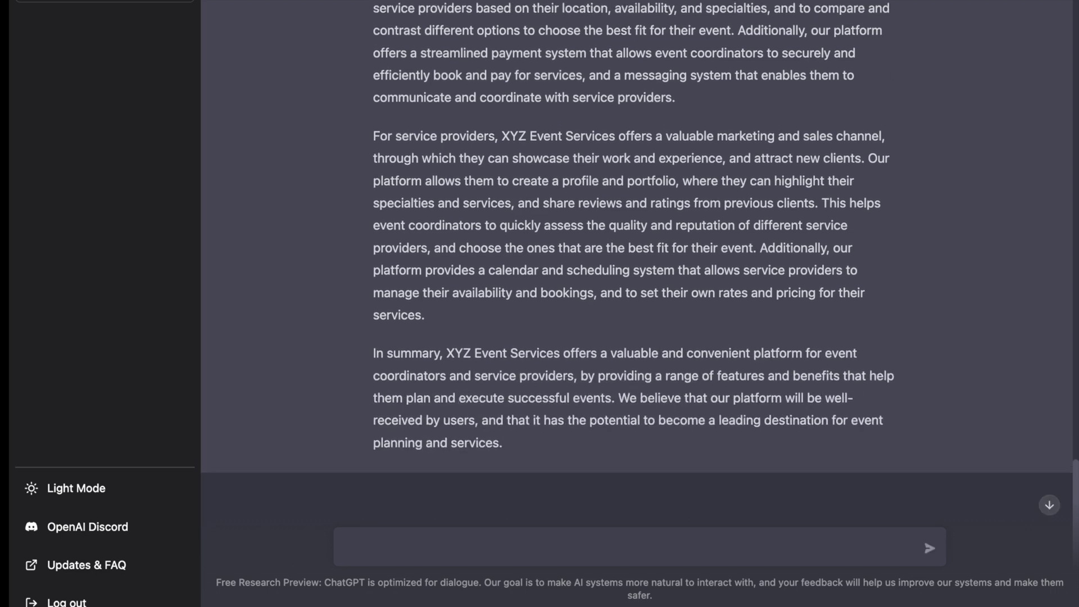
{"action": "scroll", "coordinate": [634, 264], "scroll_direction": "up", "scroll_amount": 3}
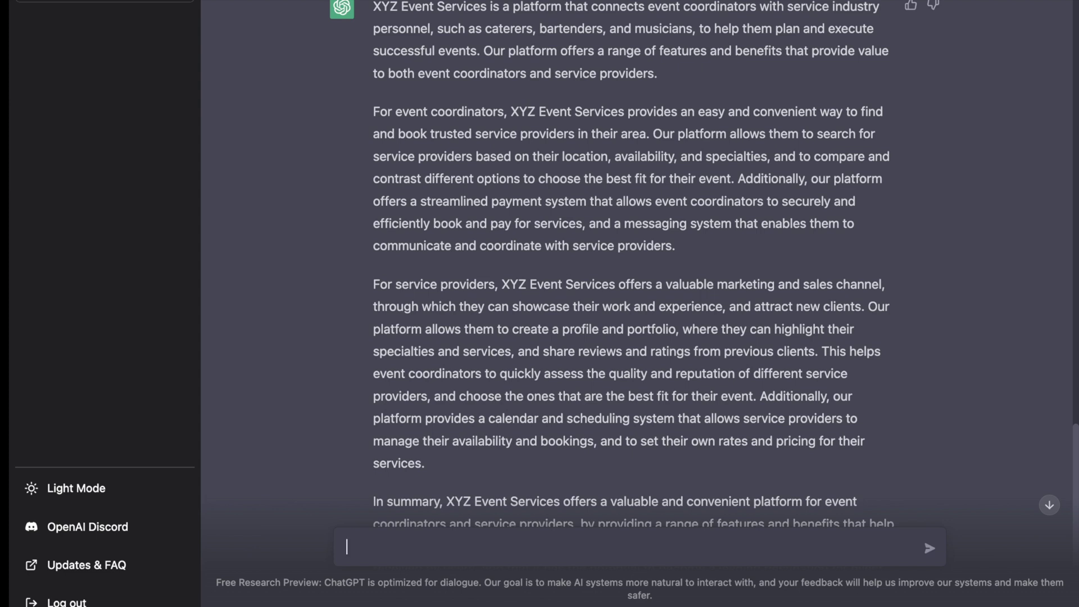
{"action": "scroll", "coordinate": [622, 264], "scroll_direction": "down", "scroll_amount": 1}
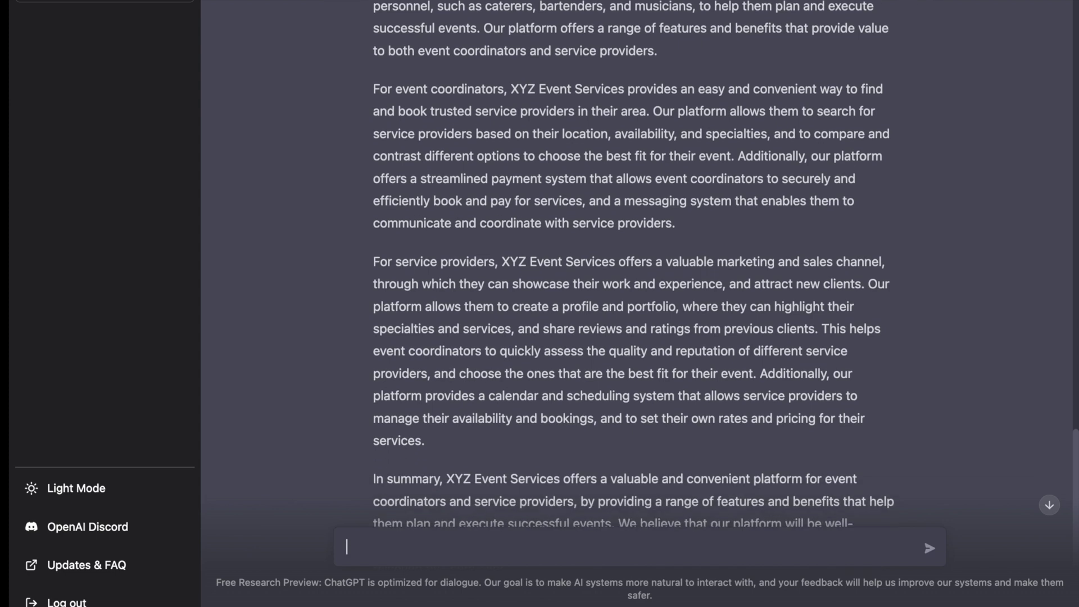
{"action": "scroll", "coordinate": [622, 264], "scroll_direction": "down", "scroll_amount": 3}
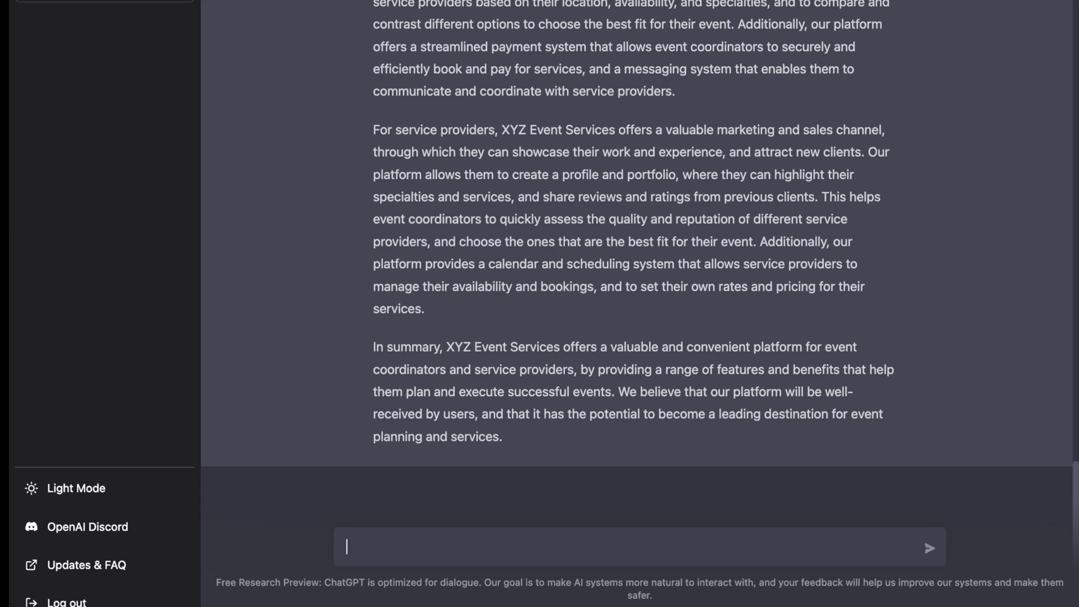
Step: Send the prompt 'Write an elevator pitch for this service'
{"action": "type", "text": "Write an elevator pitch for this service"}
{"action": "key", "text": "Return"}
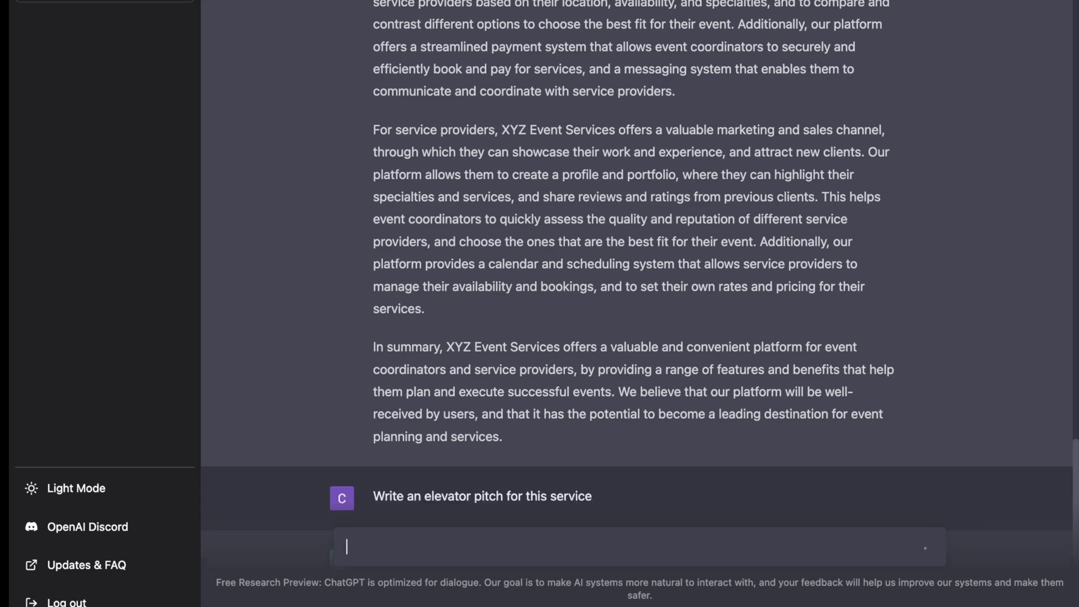